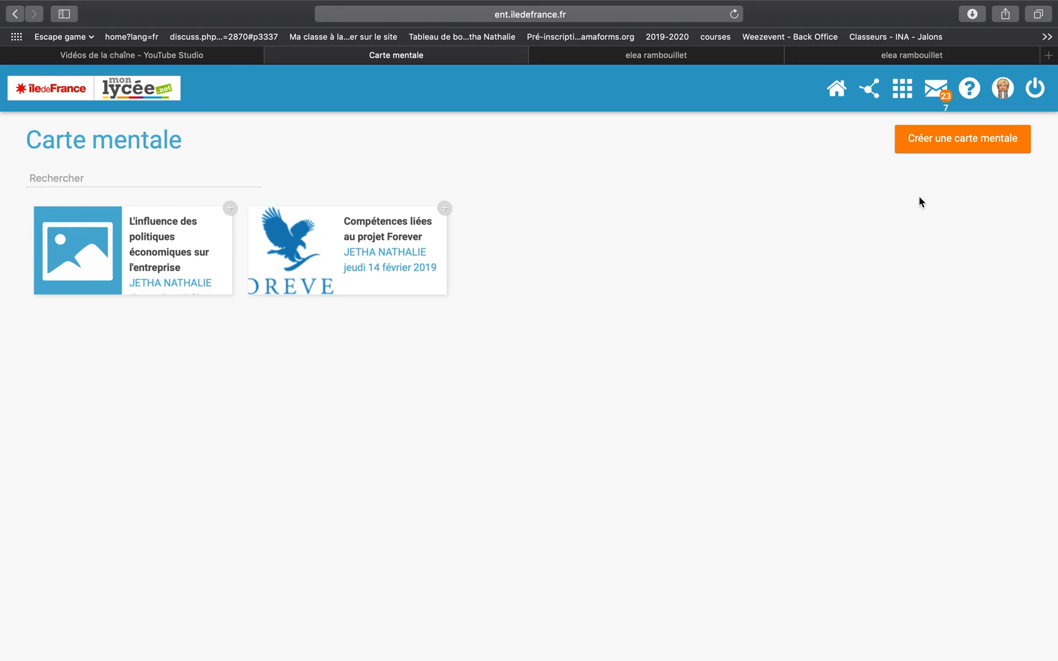
# Create a new mind map named "Synthèse du chapitre 6" and save it.
pyautogui.click(953, 146)
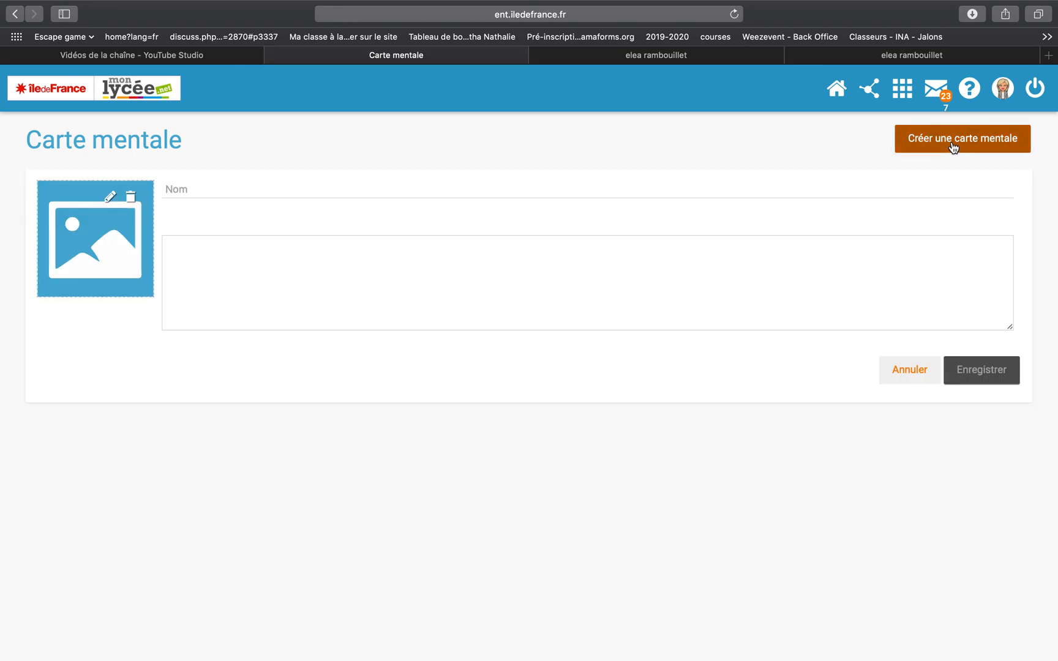
pyautogui.click(170, 193)
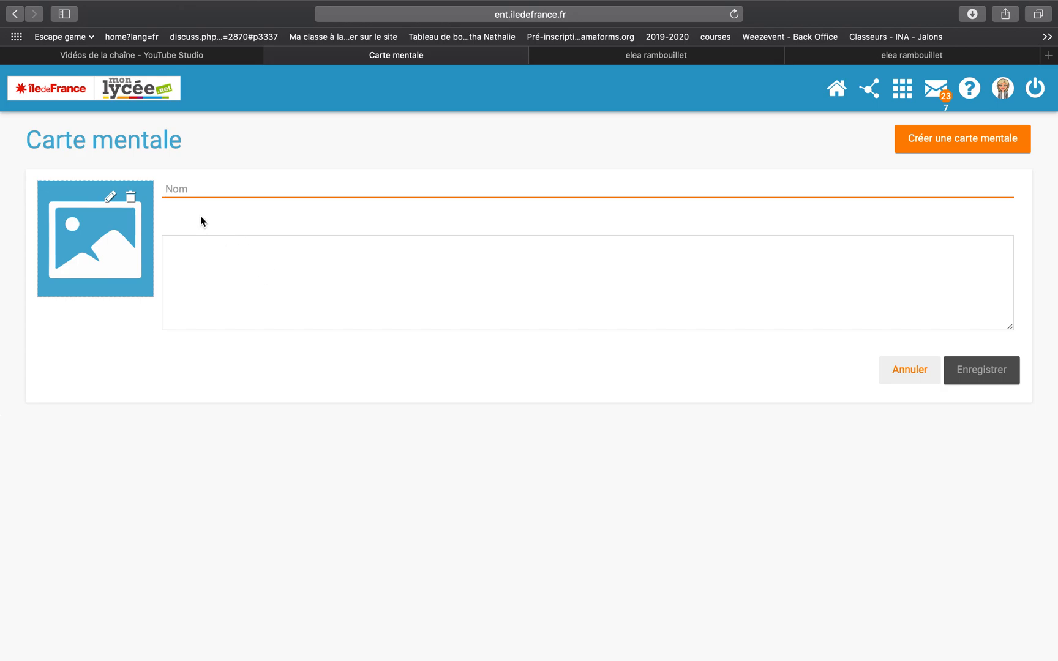
pyautogui.write('S')
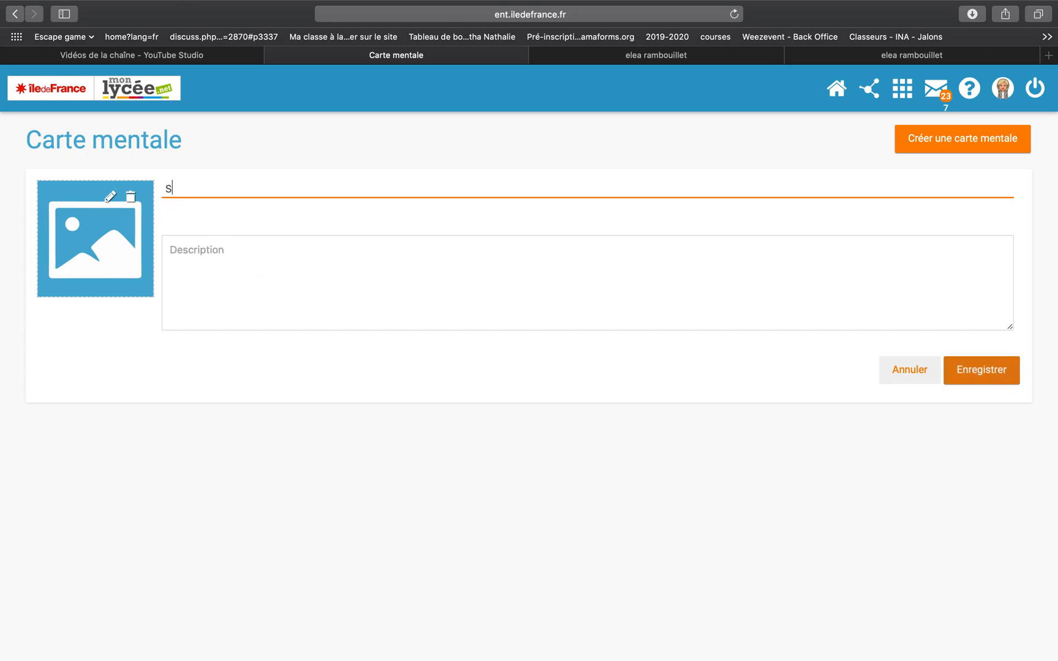
pyautogui.write('ynthès')
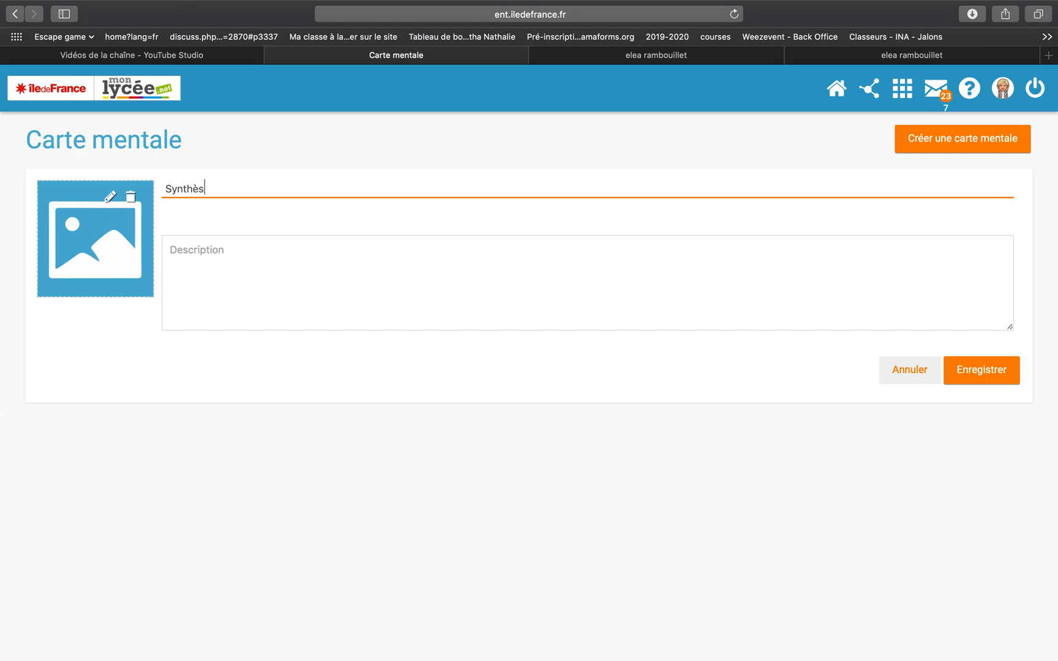
pyautogui.write('e du chapitre 6')
pyautogui.click(978, 376)
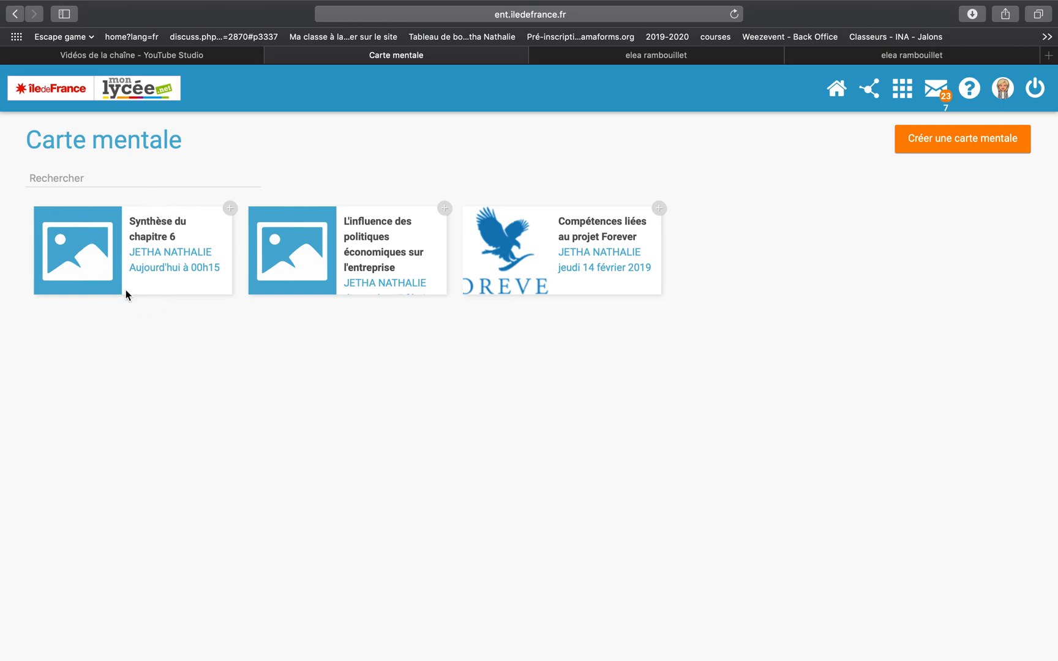
# Open the "Synthèse du chapitre 6" map and add a main node labelled "l'entreprise et l'environnement" to the central topic.
pyautogui.click(155, 231)
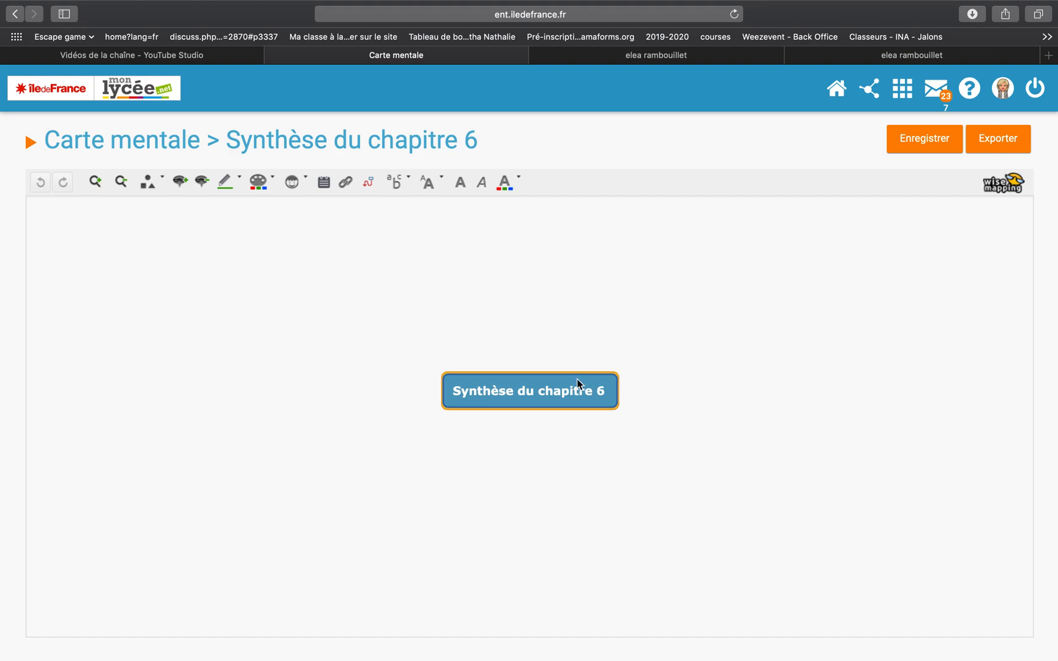
pyautogui.click(180, 183)
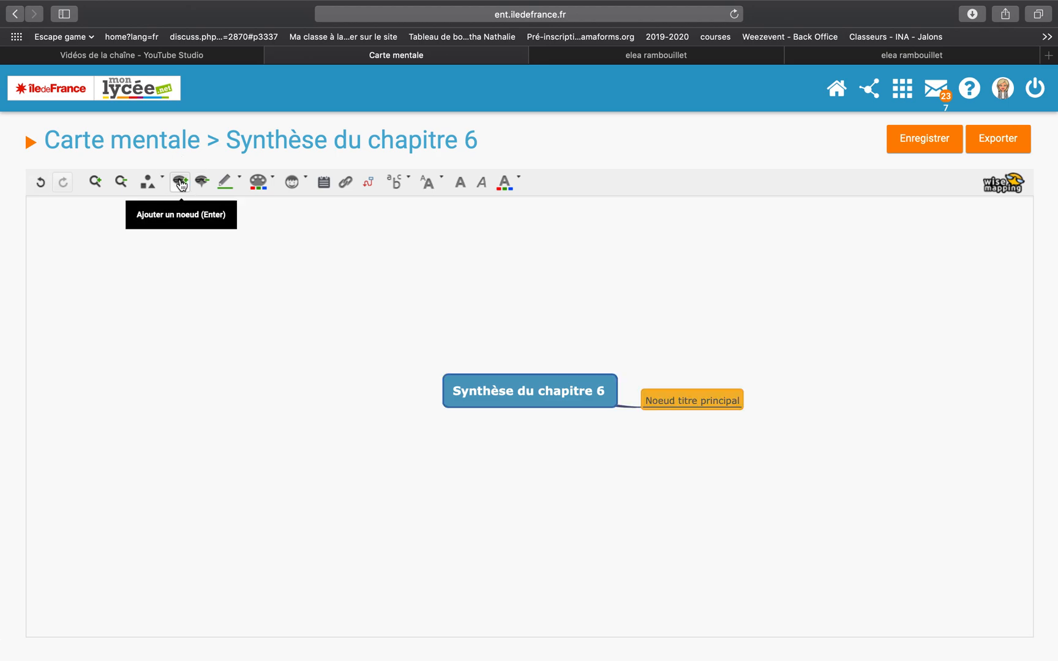
pyautogui.doubleClick(715, 401)
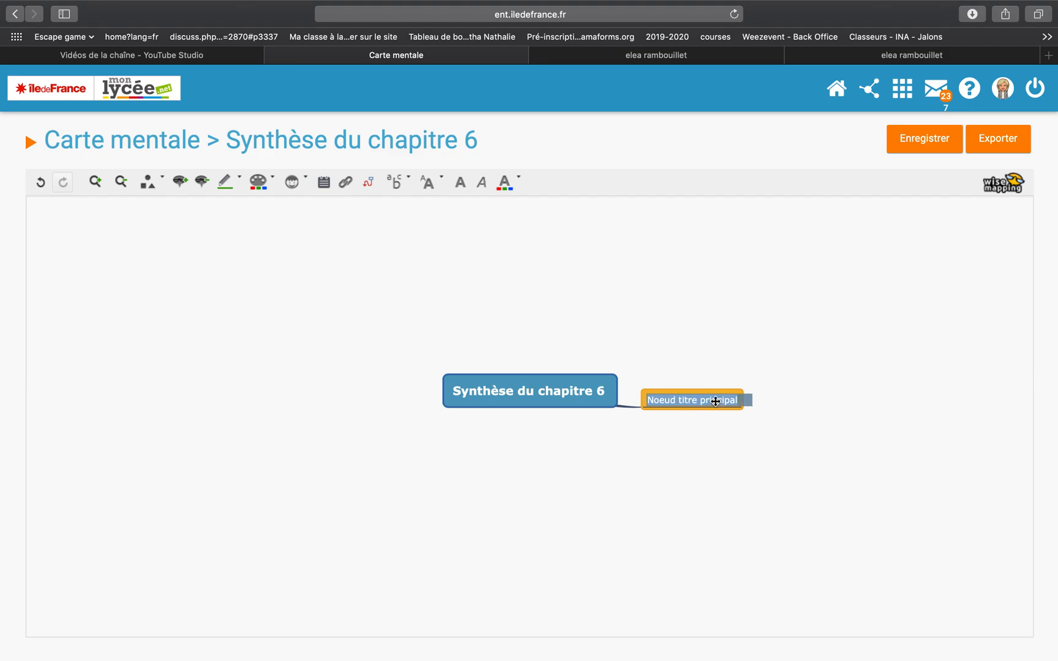
pyautogui.write("l'")
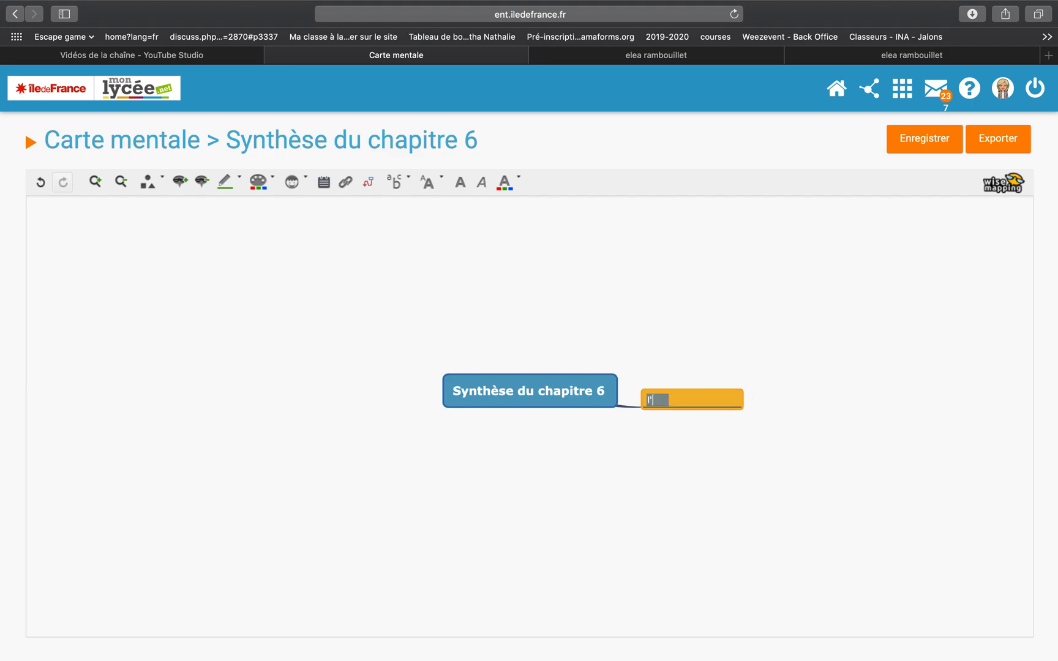
pyautogui.write('entreprise e')
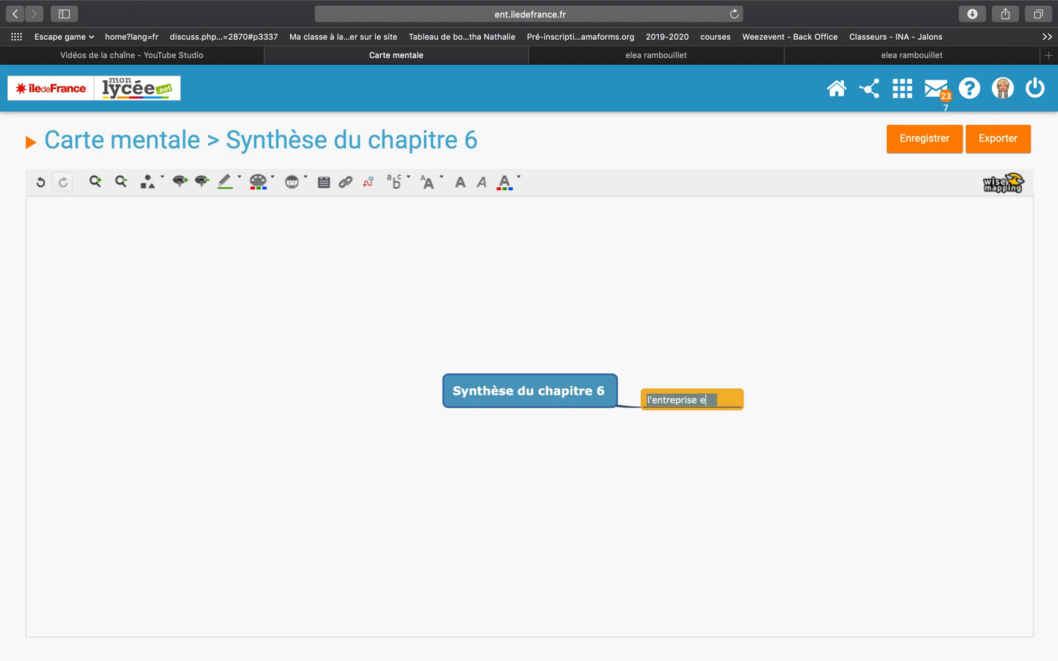
pyautogui.write("t l'environnement")
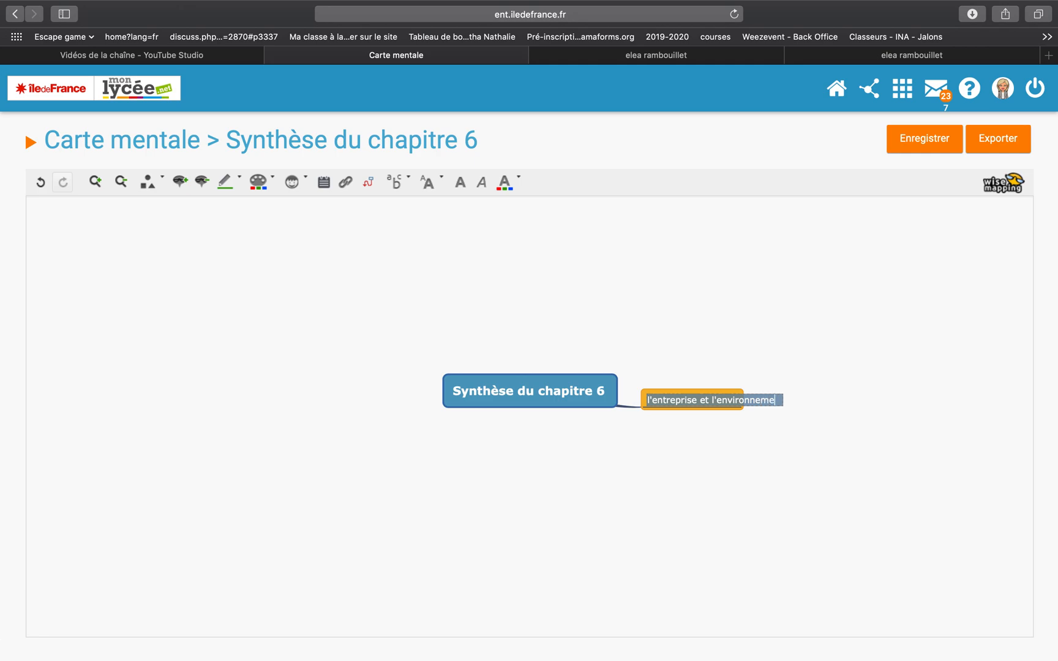
pyautogui.click(752, 441)
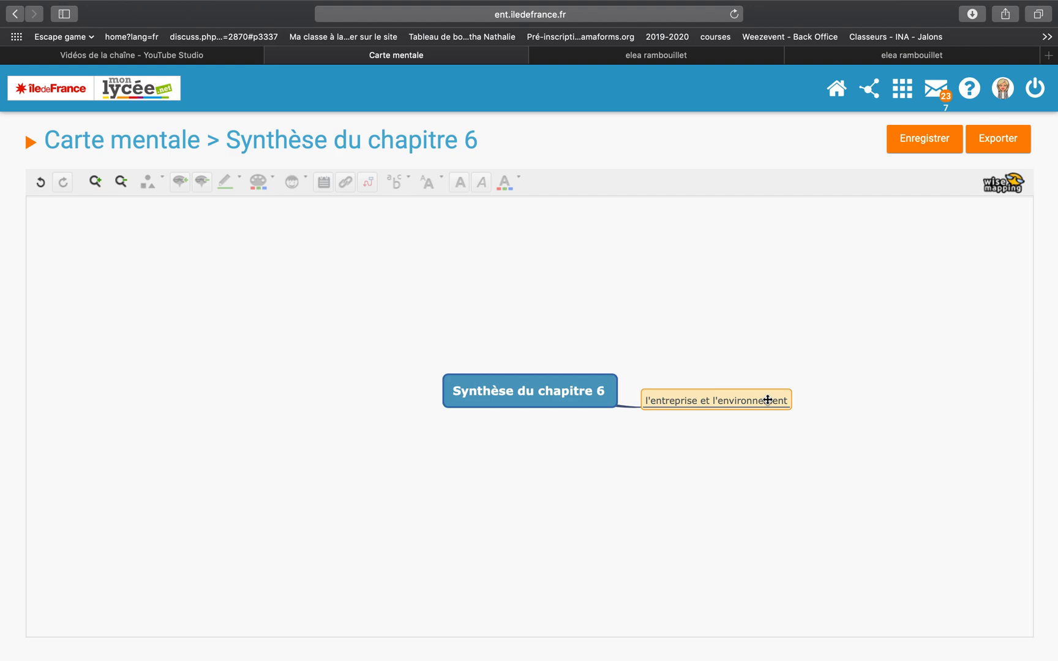
# Add a node, attach it as a child of "l'entreprise et l'environnement", and label it "Micro-environnement".
pyautogui.click(768, 399)
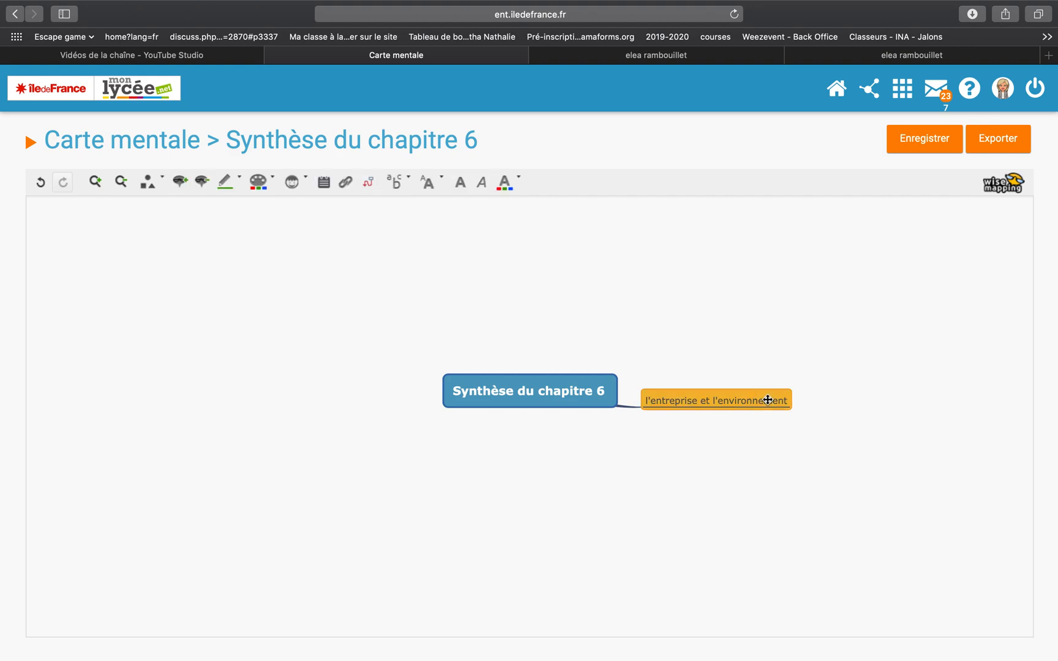
pyautogui.click(184, 183)
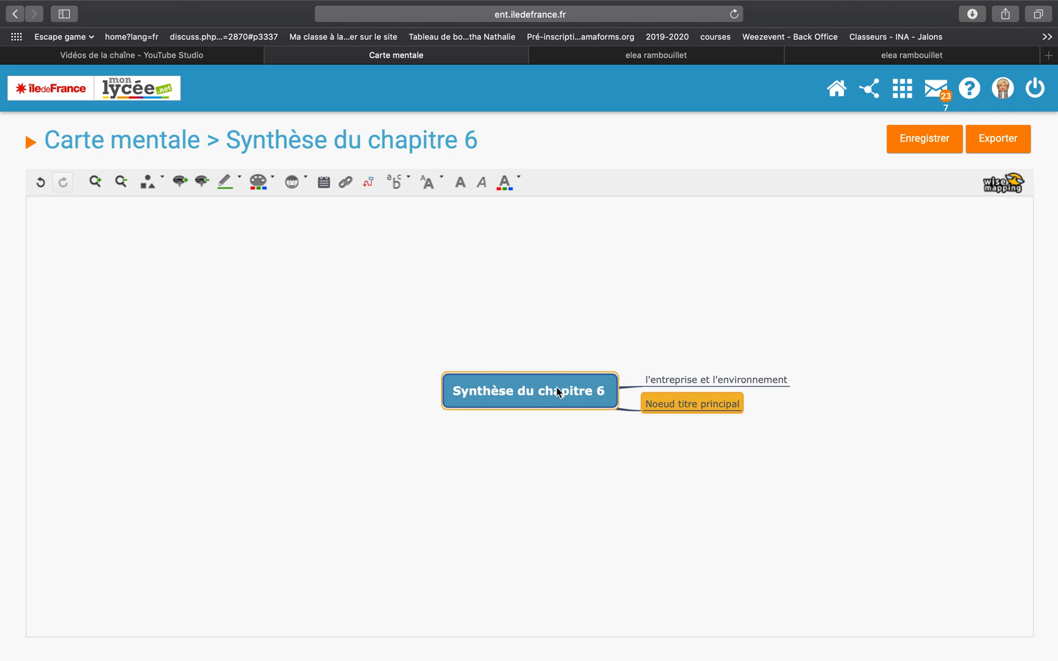
pyautogui.click(699, 404)
pyautogui.moveTo(699, 404); pyautogui.dragTo(817, 380)
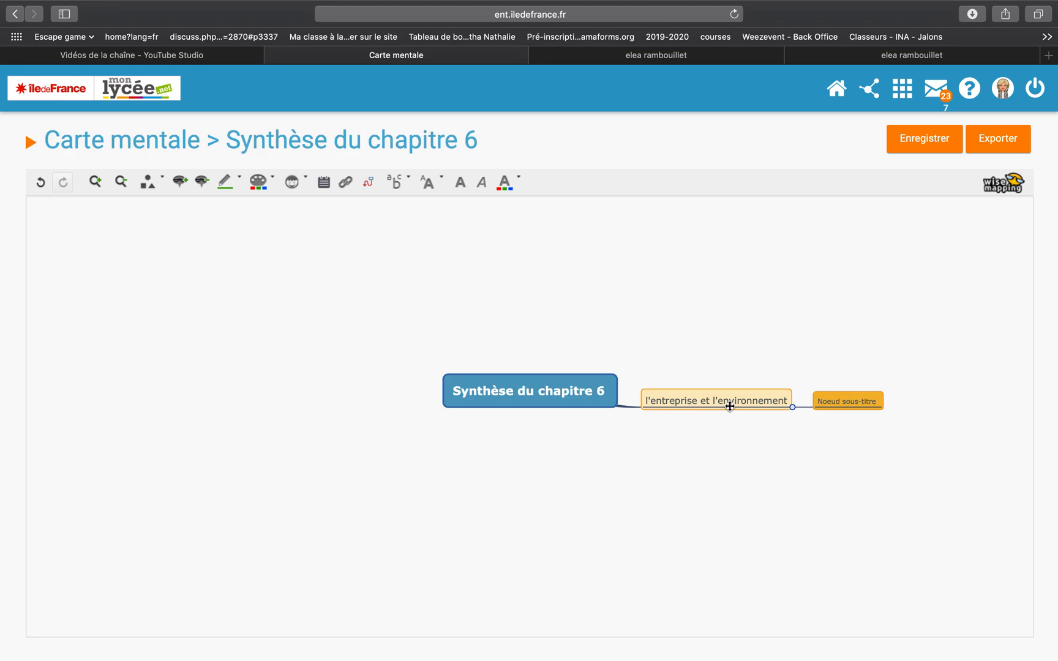
pyautogui.doubleClick(840, 400)
pyautogui.write('Micro')
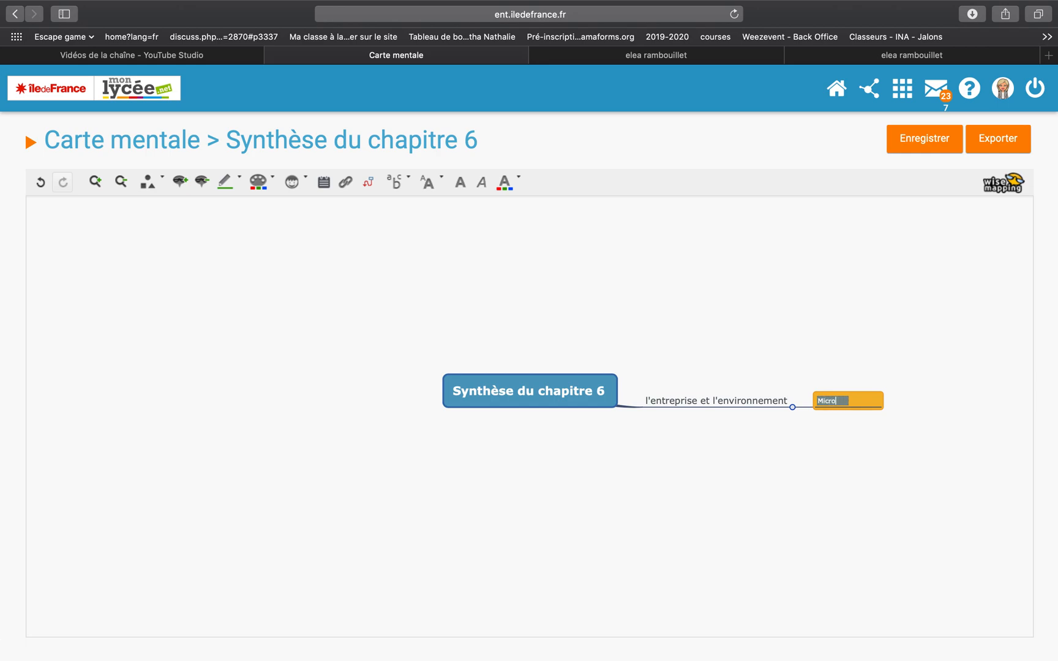
pyautogui.write('-environnement')
pyautogui.click(875, 465)
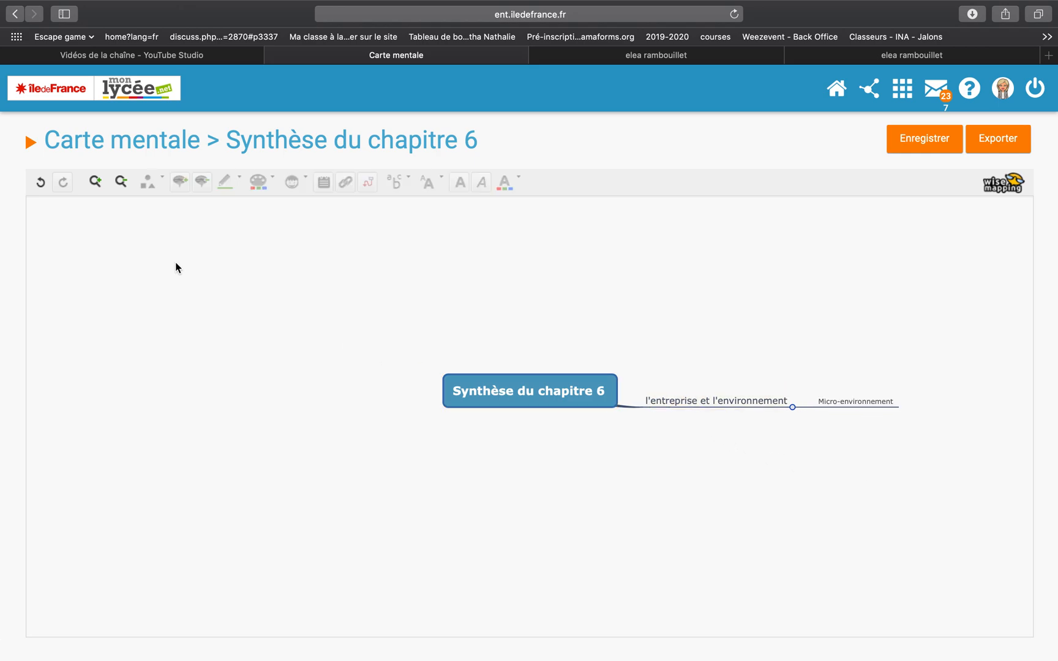
# Add a second child node under "l'entreprise et l'environnement", below "Micro-environnement", and label it "Macro-environnement".
pyautogui.click(725, 402)
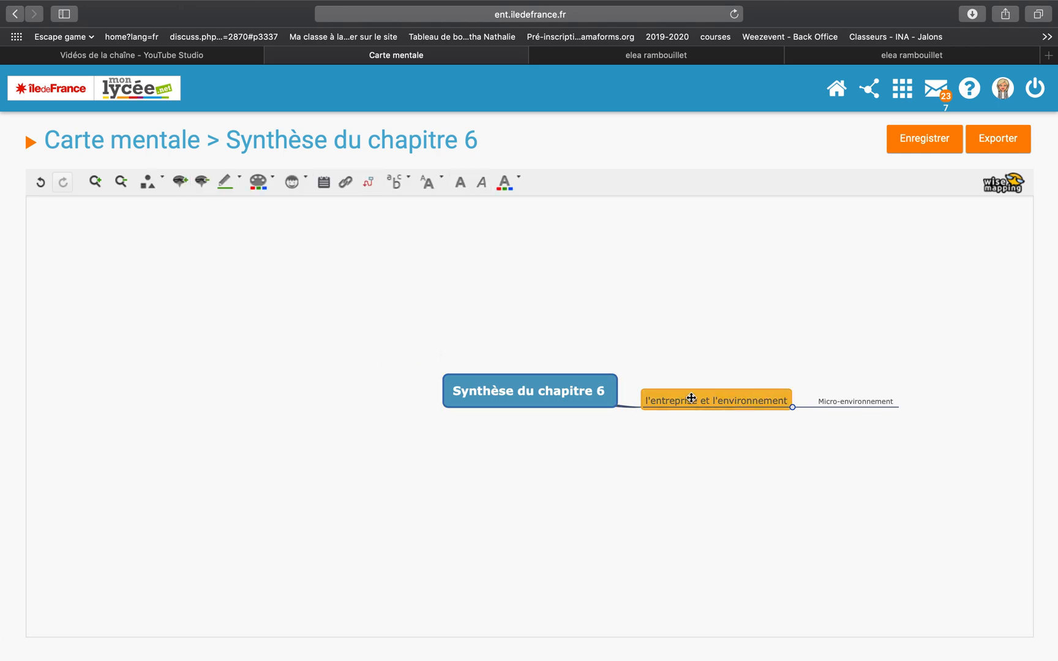
pyautogui.click(179, 182)
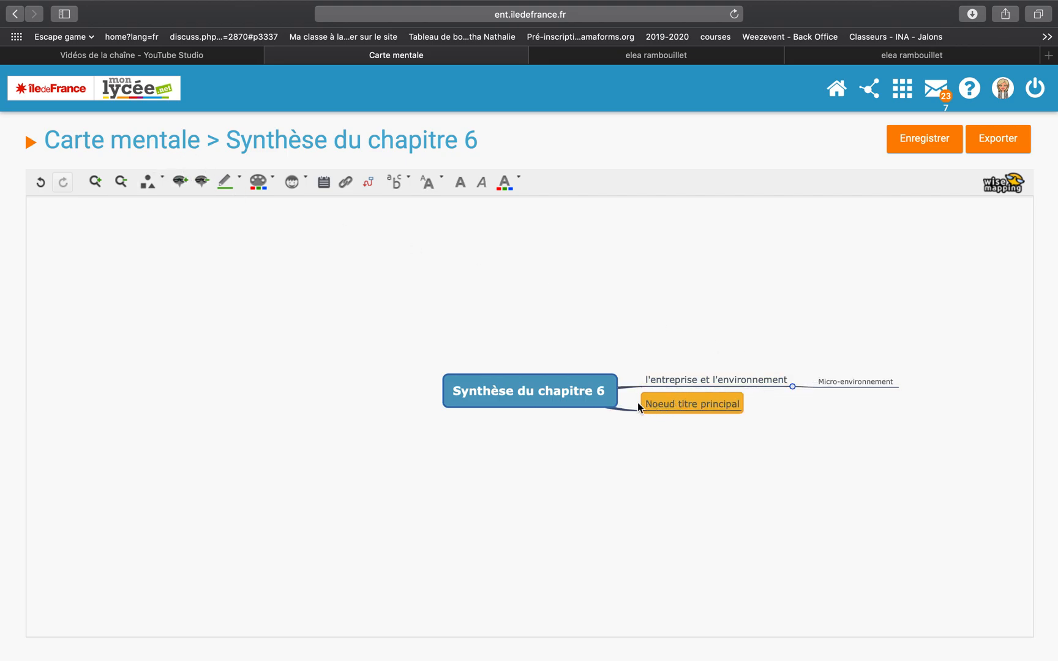
pyautogui.moveTo(687, 402); pyautogui.dragTo(821, 380)
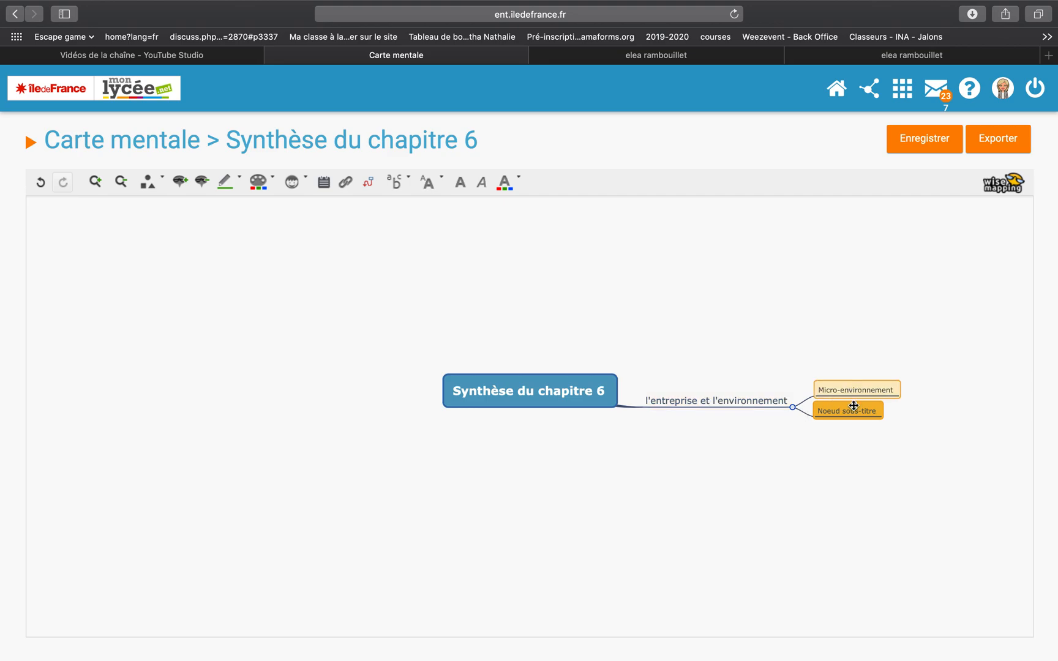
pyautogui.doubleClick(842, 414)
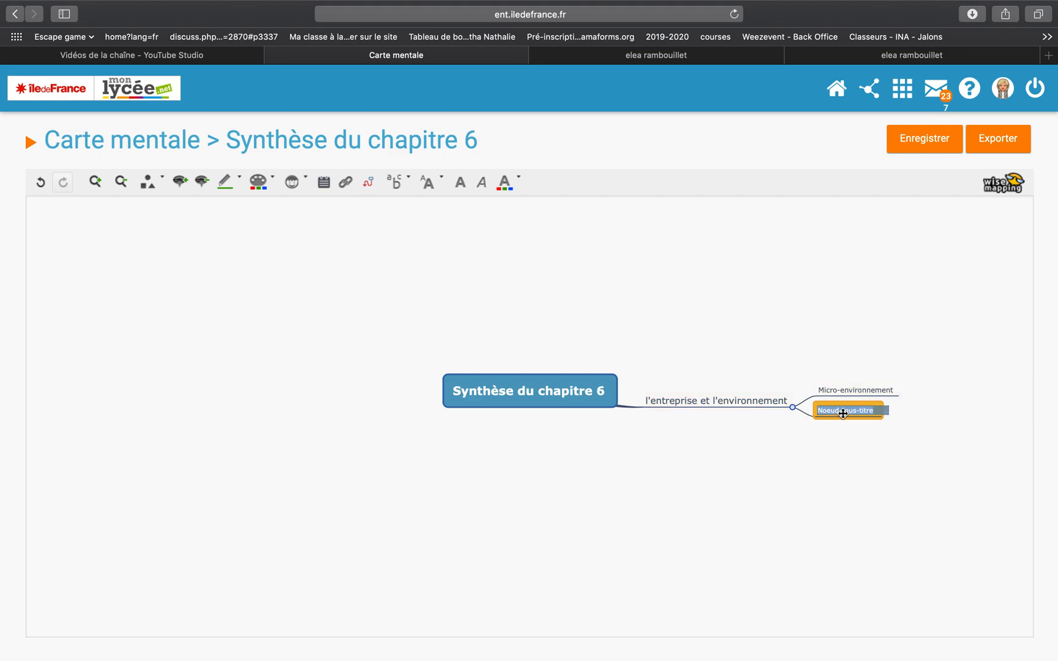
pyautogui.write('Macro-environnement')
pyautogui.press('Return')
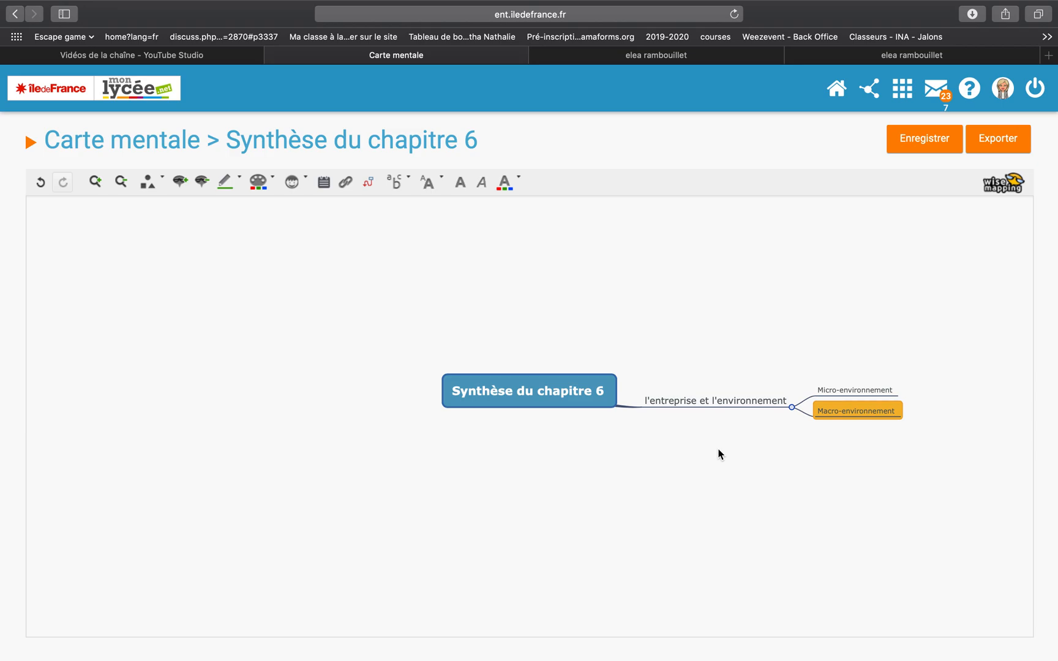
# Try the rounded rectangle shape on the "l'entreprise et l'environnement" node, and change it to the circle shape.
pyautogui.click(695, 402)
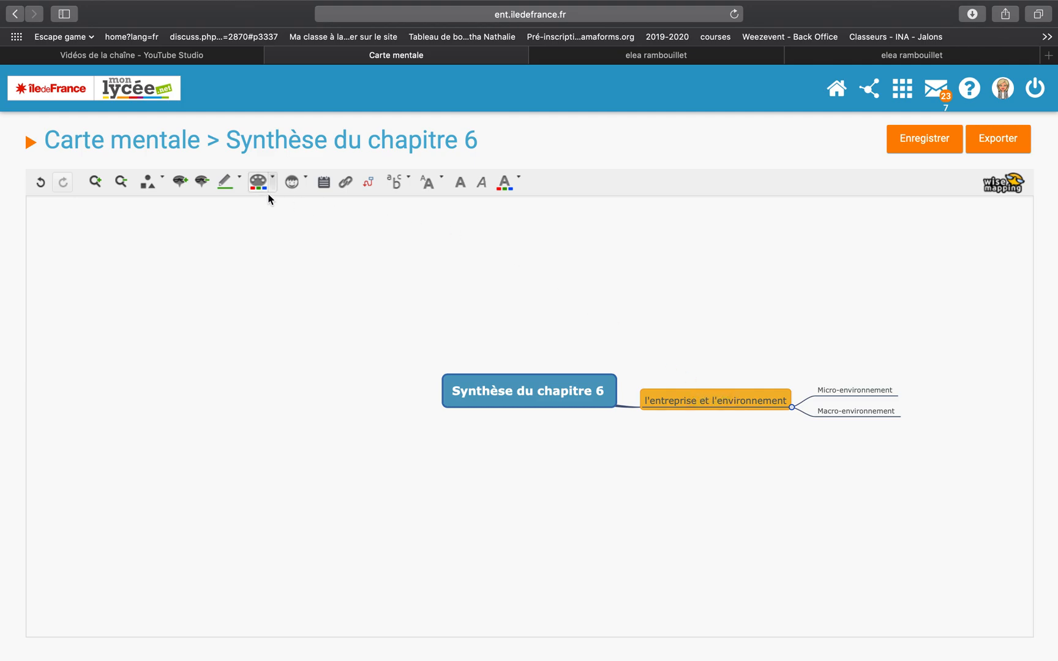
pyautogui.click(160, 182)
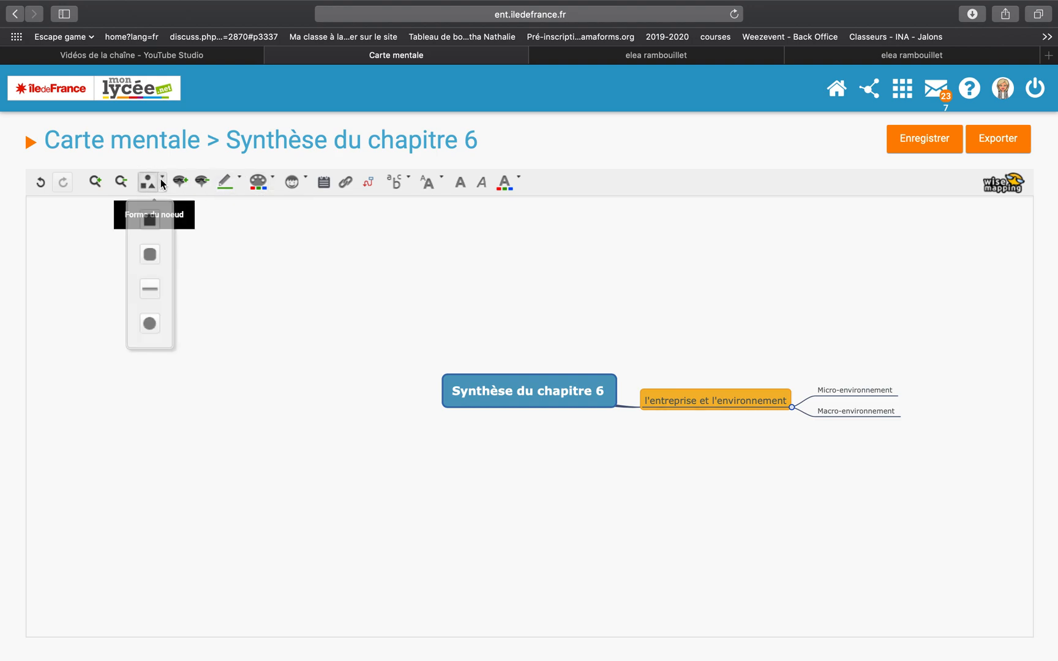
pyautogui.click(149, 256)
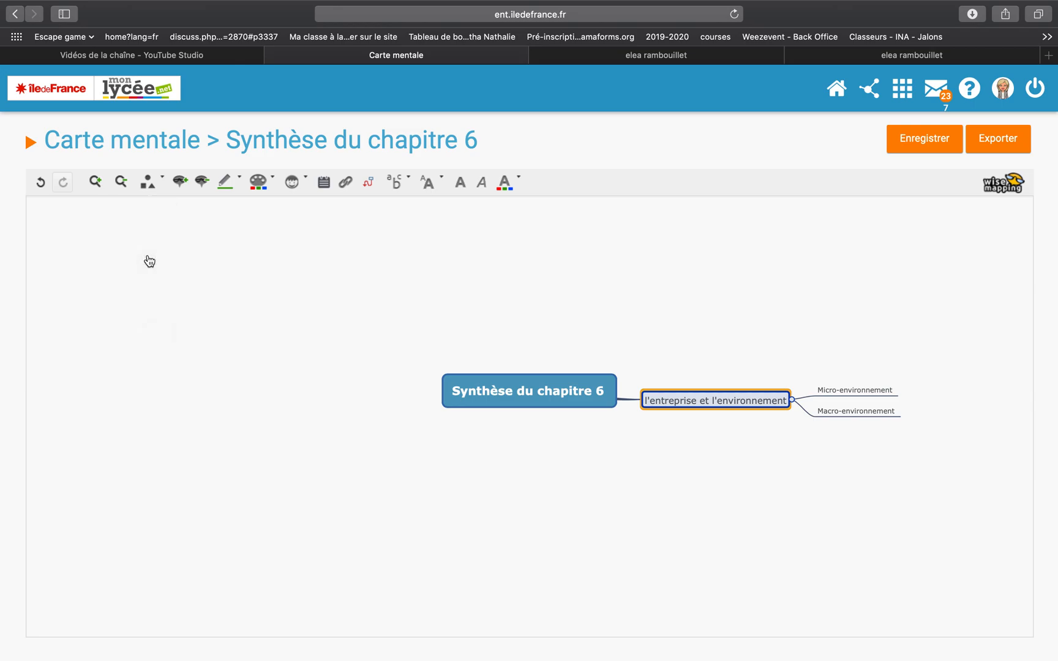
pyautogui.click(163, 182)
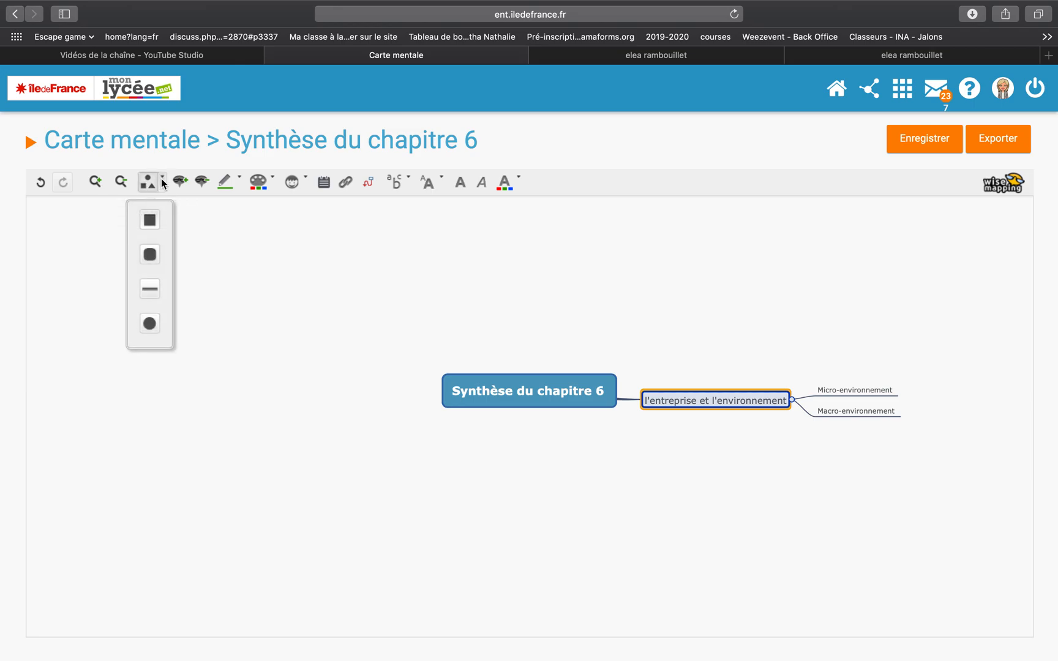
pyautogui.click(150, 323)
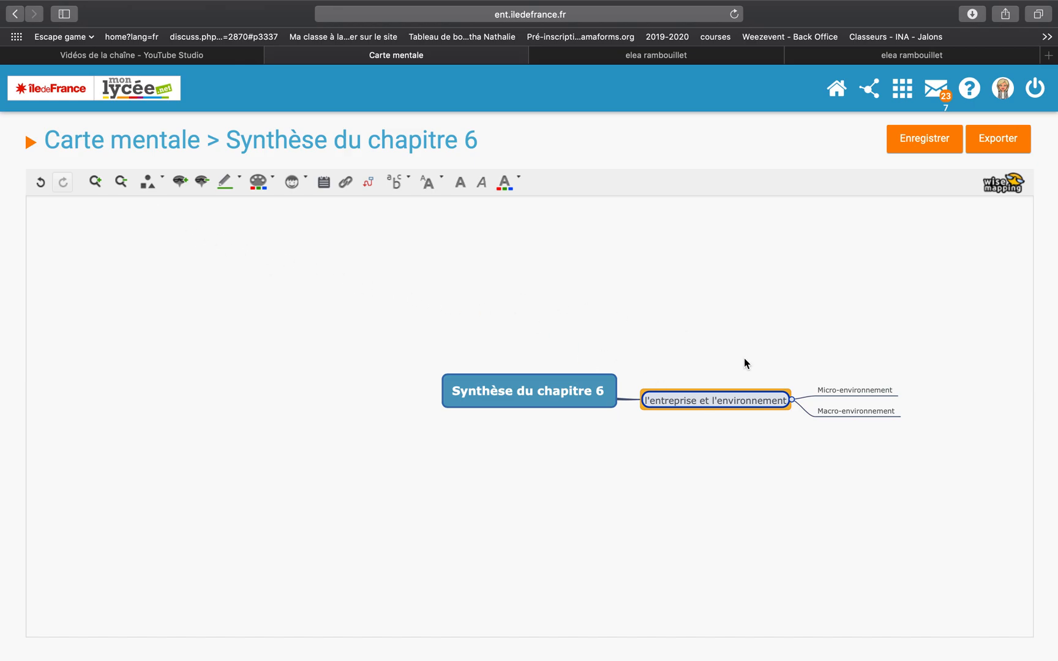
# Format the text of the "l'entreprise et l'environnement" node in magenta, bold and Large size.
pyautogui.click(518, 184)
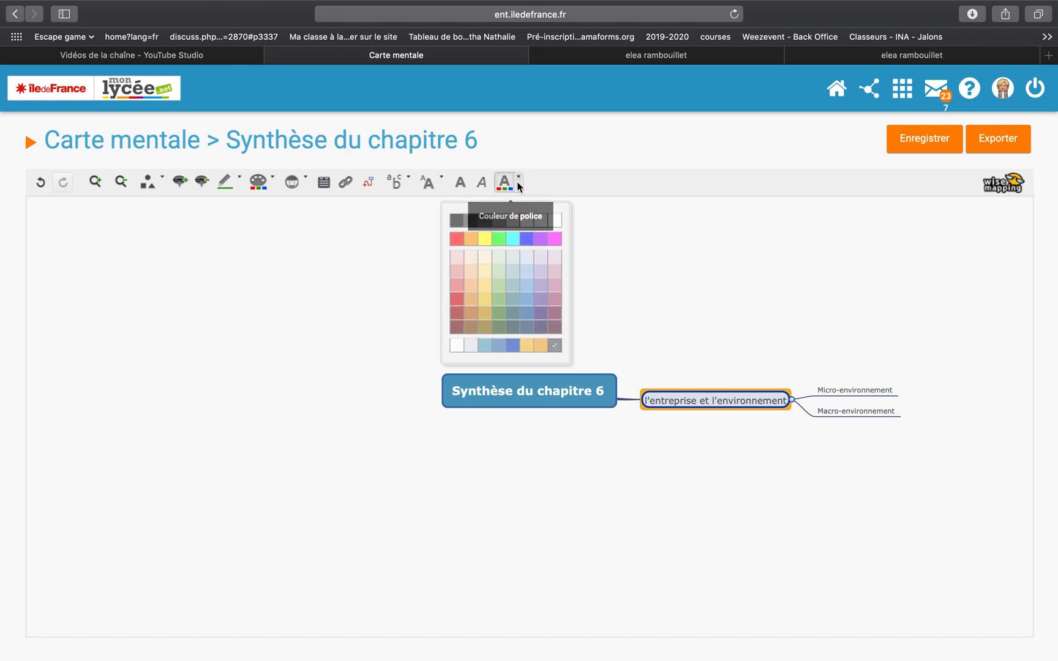
pyautogui.click(556, 239)
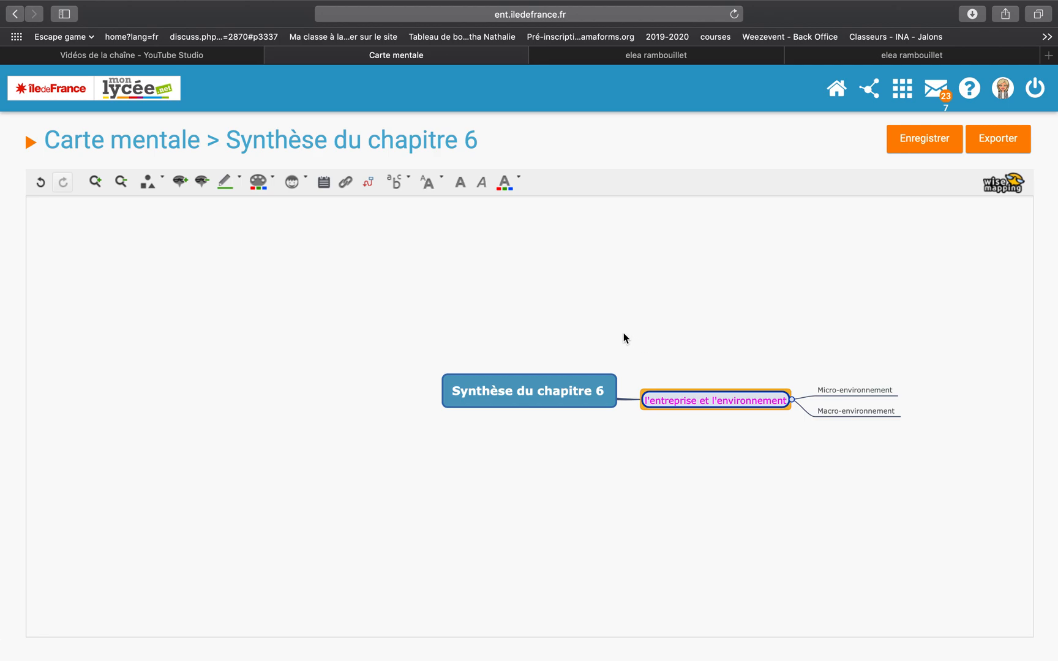
pyautogui.click(460, 187)
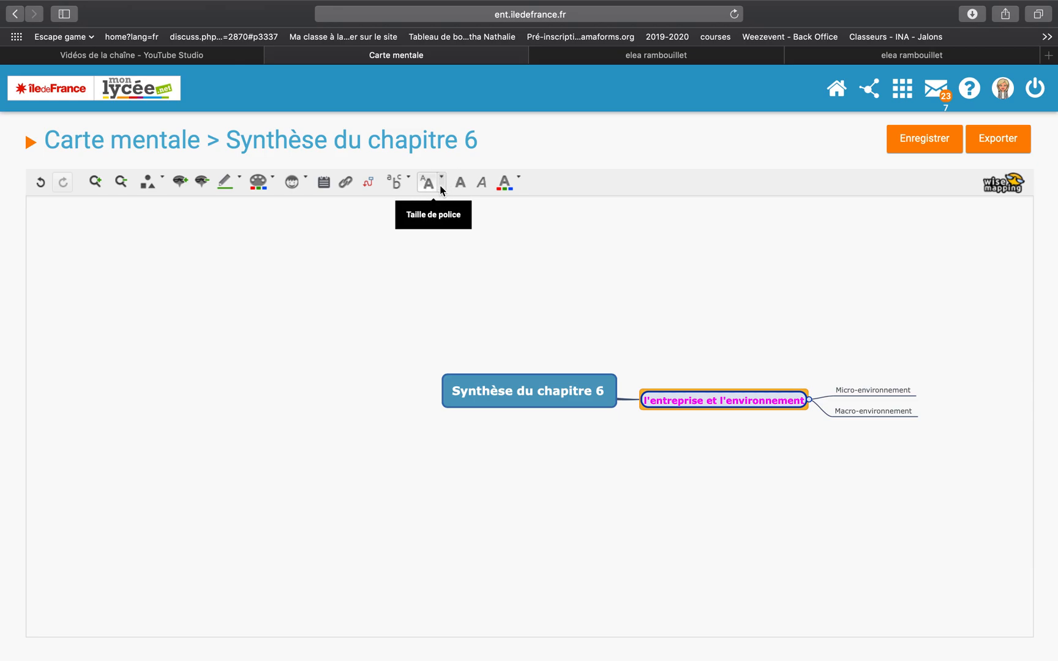
pyautogui.click(440, 185)
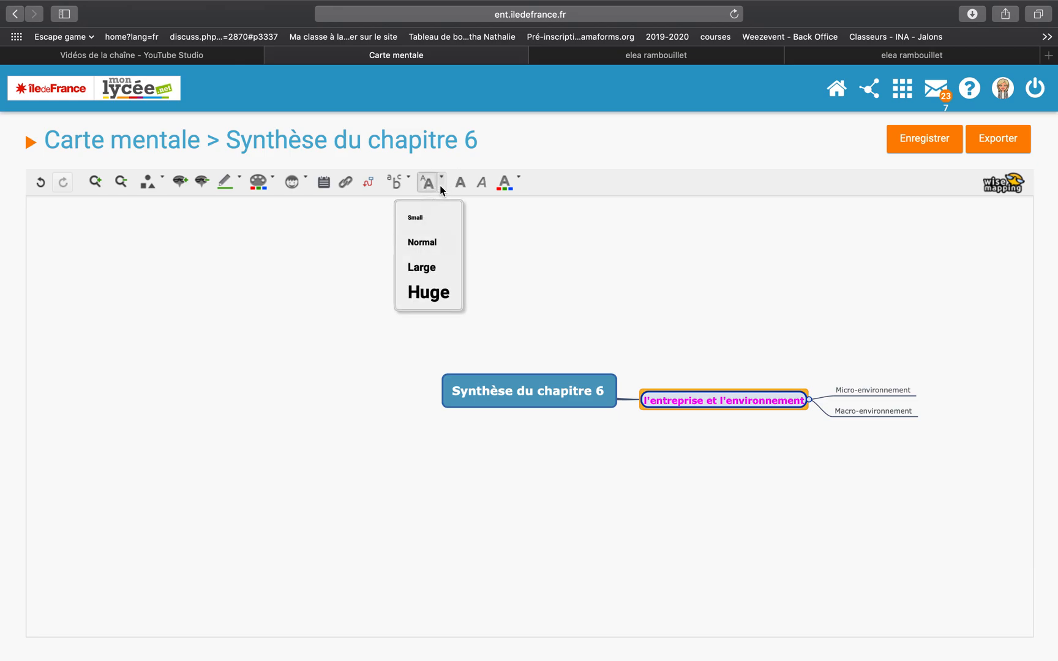
pyautogui.click(422, 267)
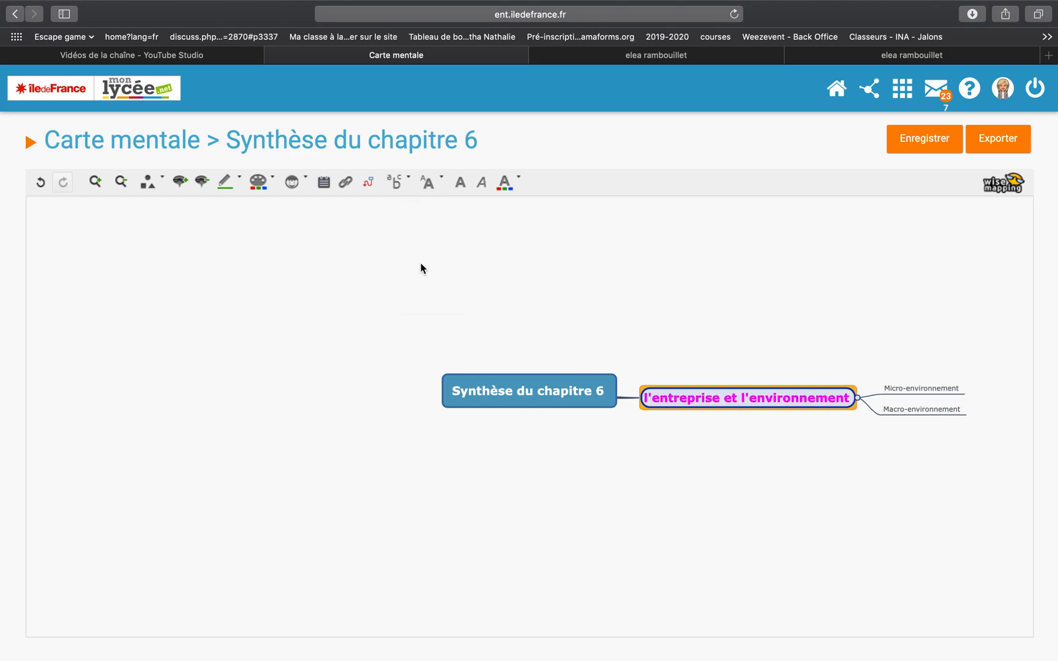
# Look through the available font families for the selected node, and save the mind map.
pyautogui.click(409, 181)
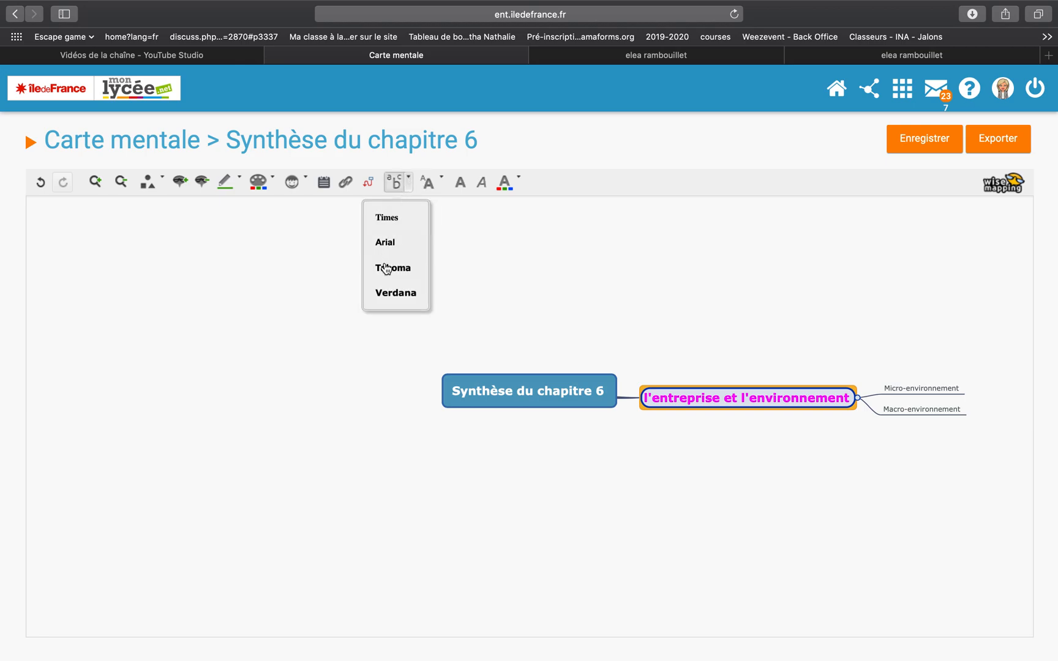
pyautogui.click(407, 184)
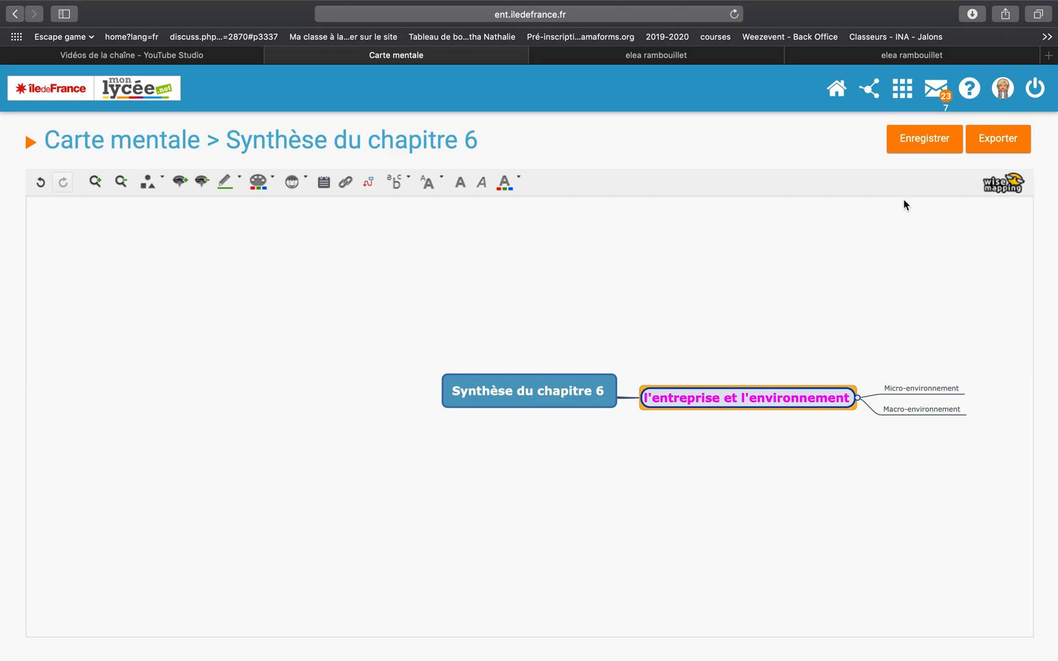
pyautogui.click(925, 140)
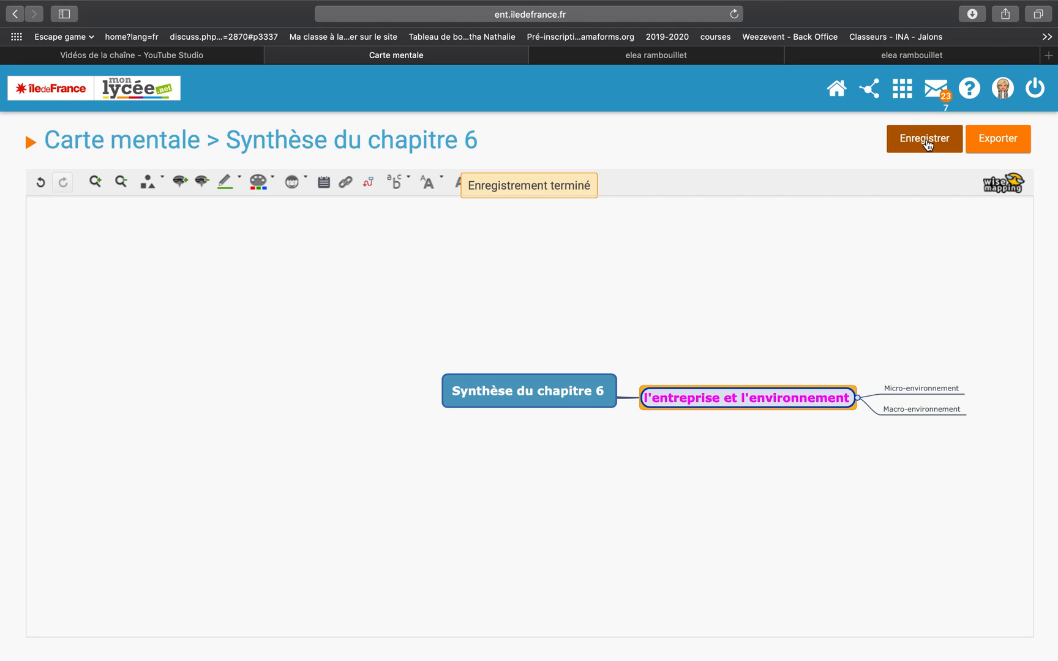